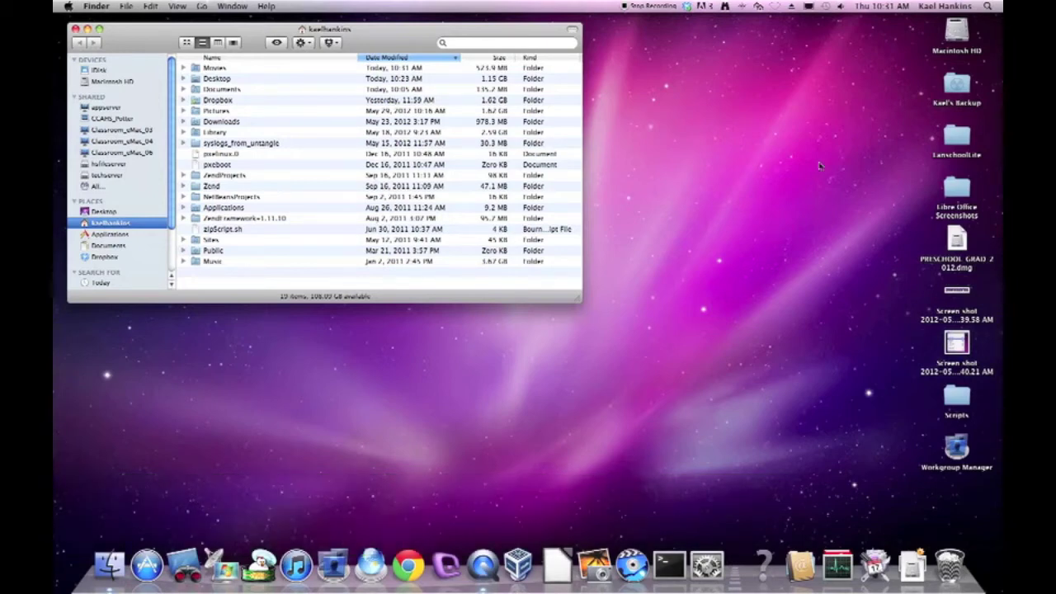
- Select the Kael's Backup burn folder icon on the desktop
left_click(962, 86)
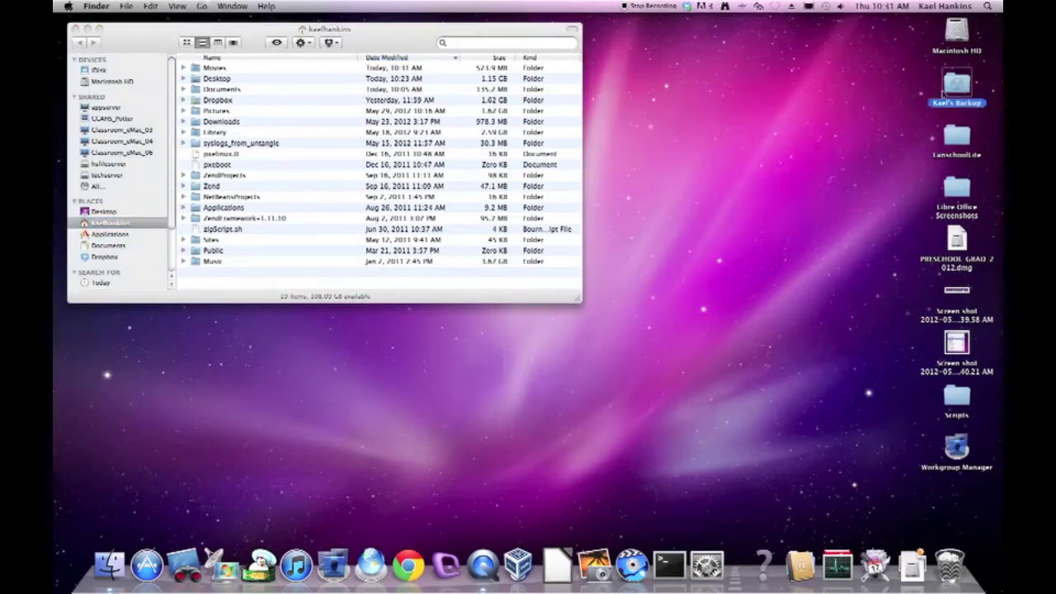
- Open Kael's Backup in its own window and place it beside the home folder window
double_click(962, 87)
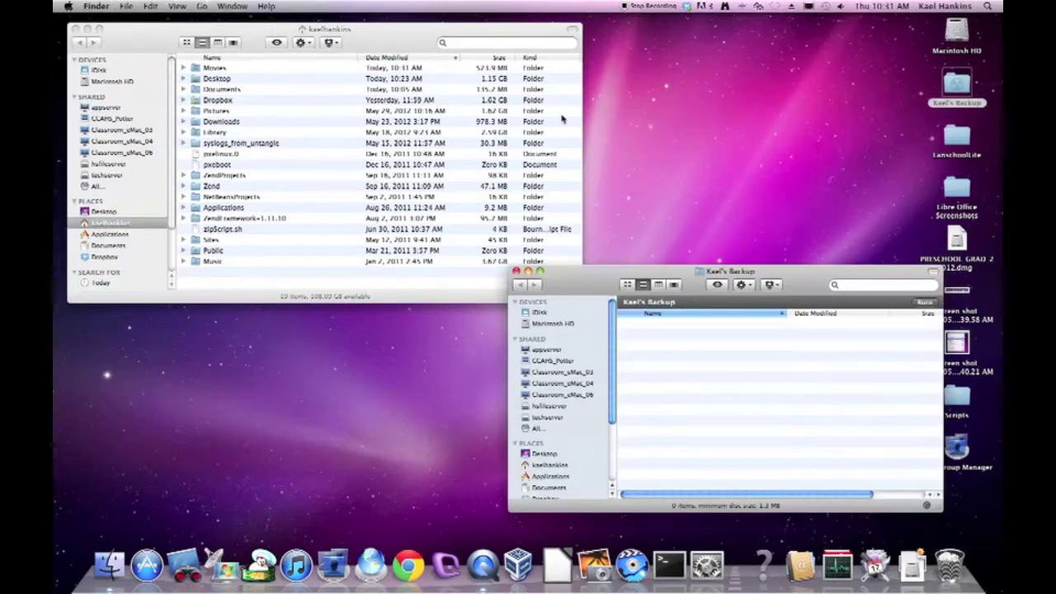
left_click_drag(692, 279, 720, 301)
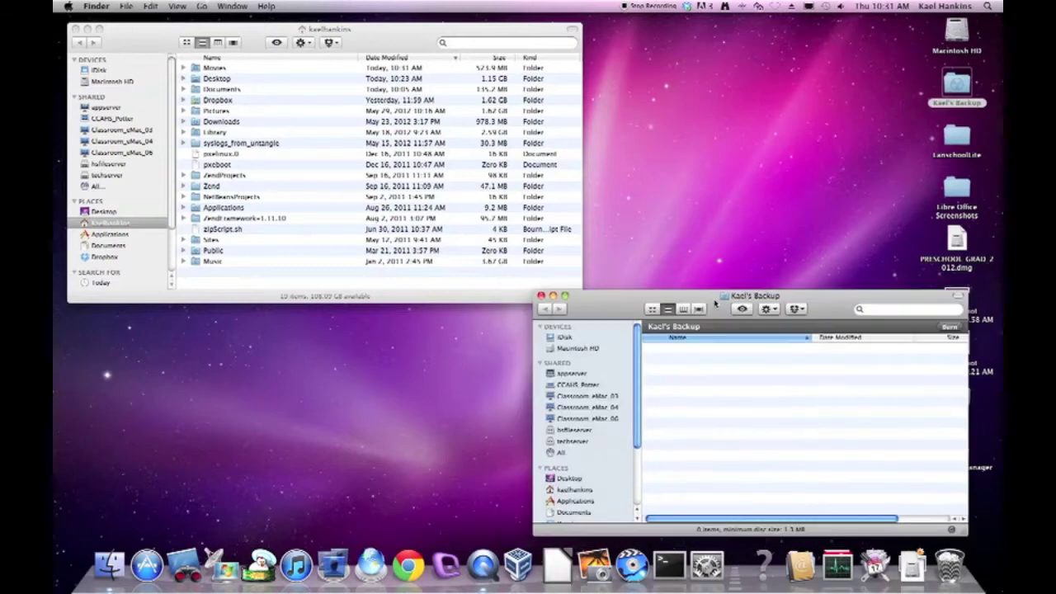
left_click(252, 33)
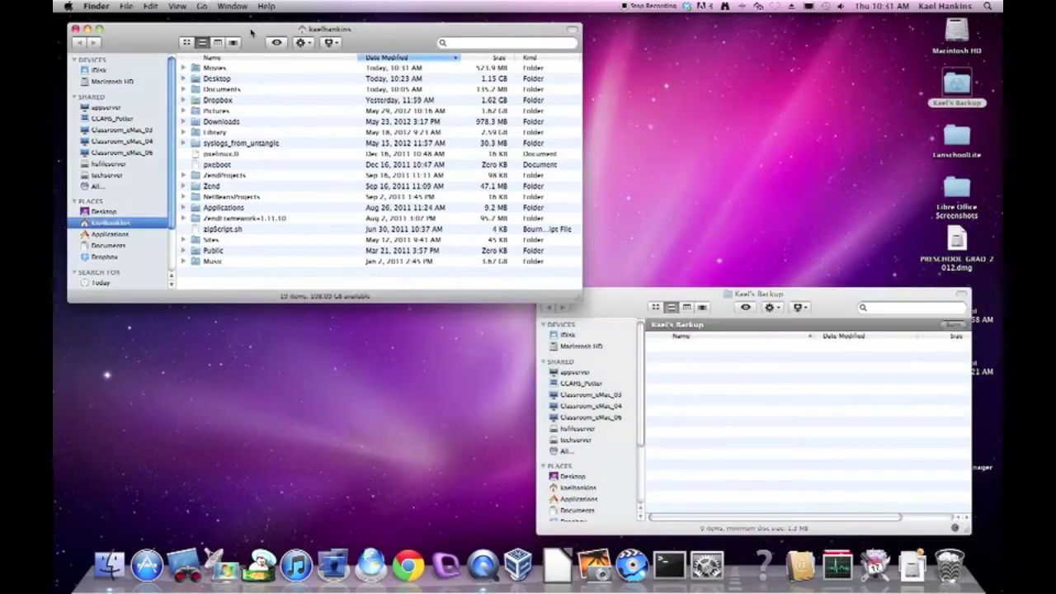
- Drag the Movies, Desktop and Pictures folders from the home folder into Kael's Backup
left_click(195, 69)
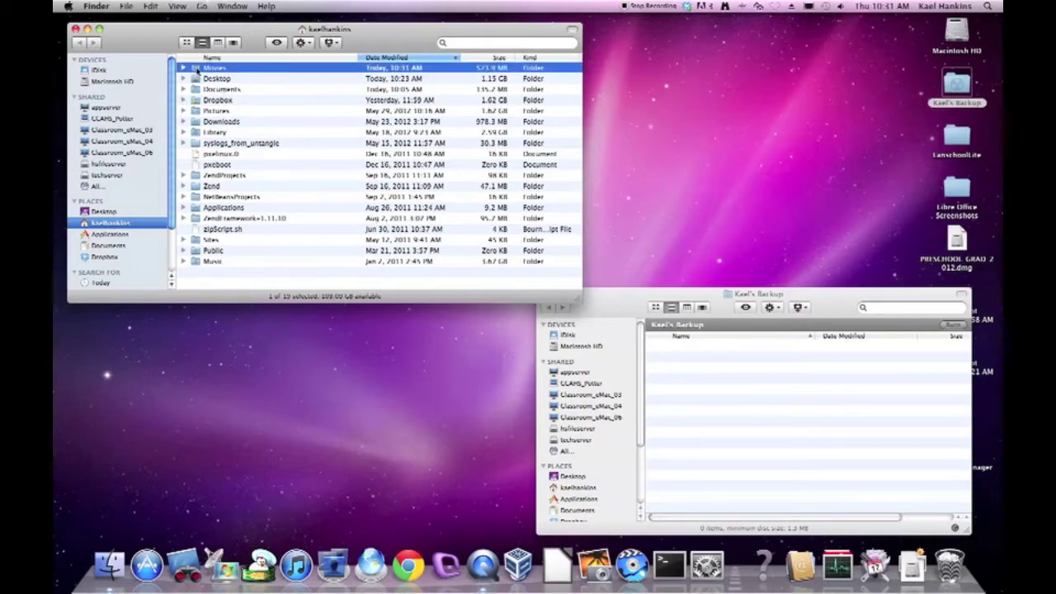
left_click_drag(197, 72, 761, 394)
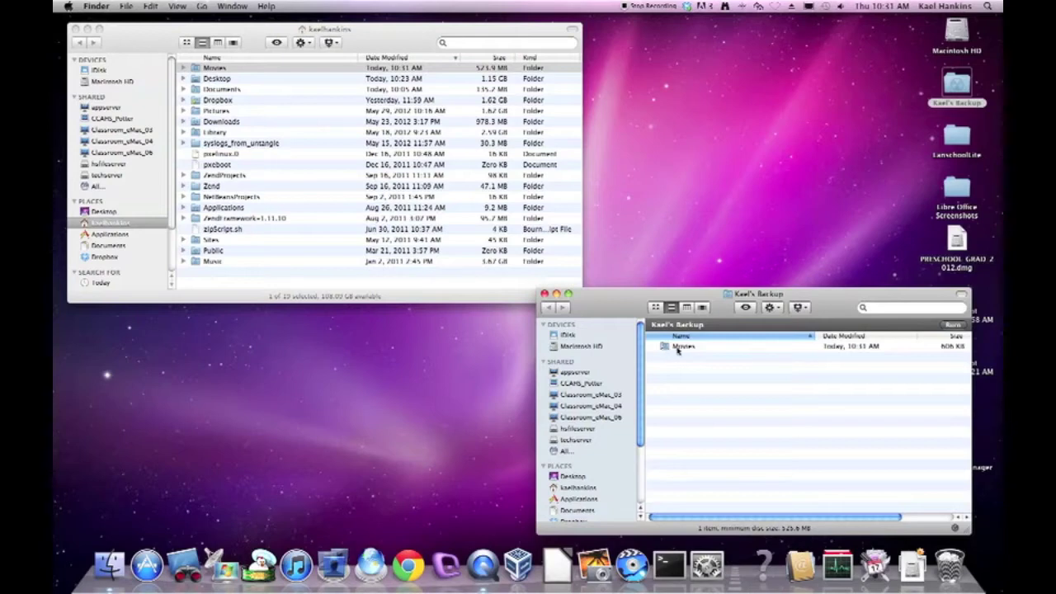
left_click(670, 350)
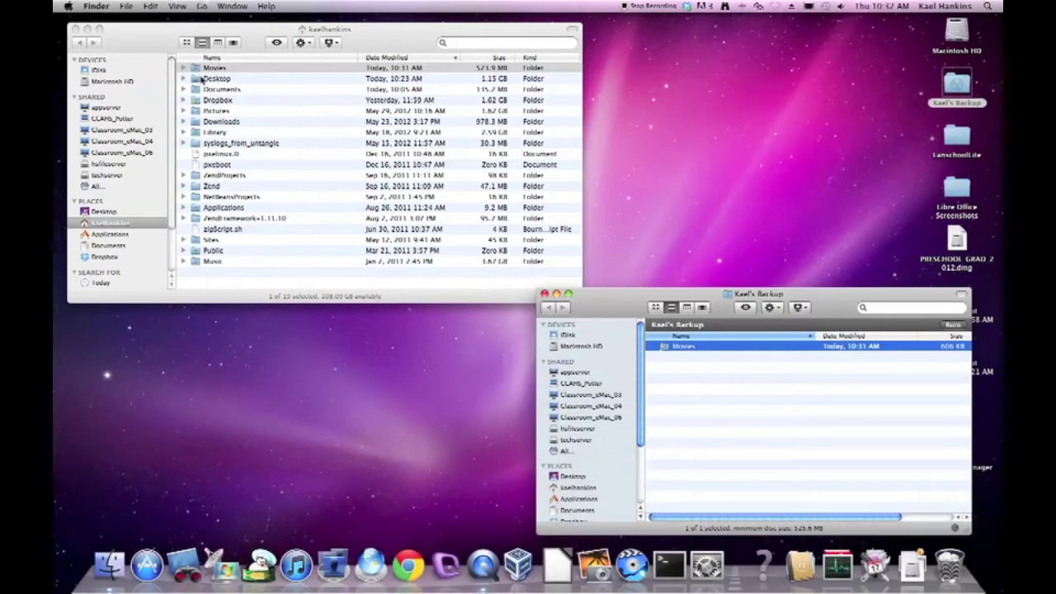
left_click_drag(216, 79, 678, 372)
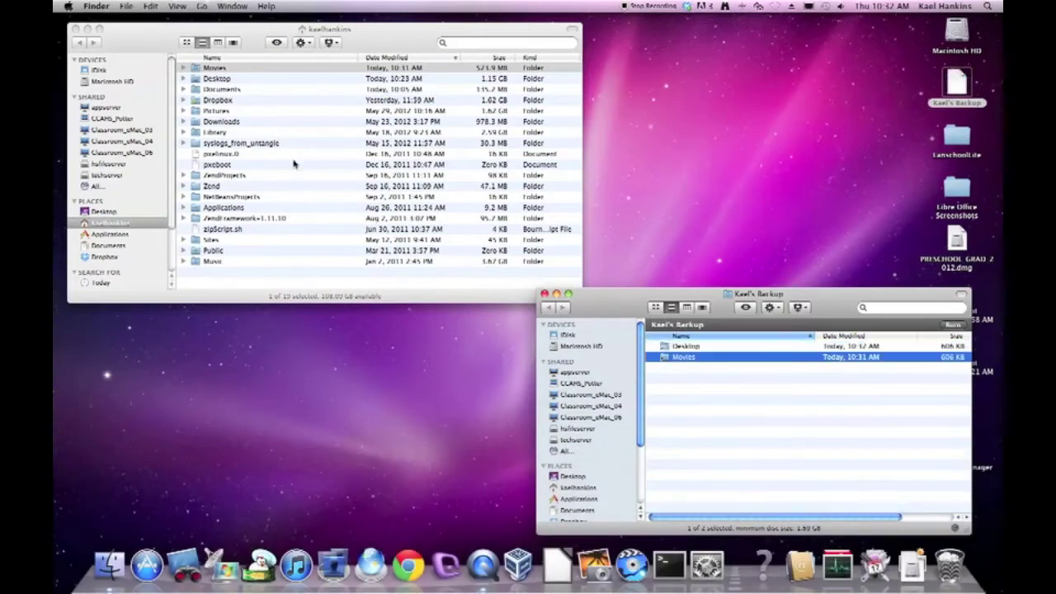
left_click_drag(195, 111, 701, 422)
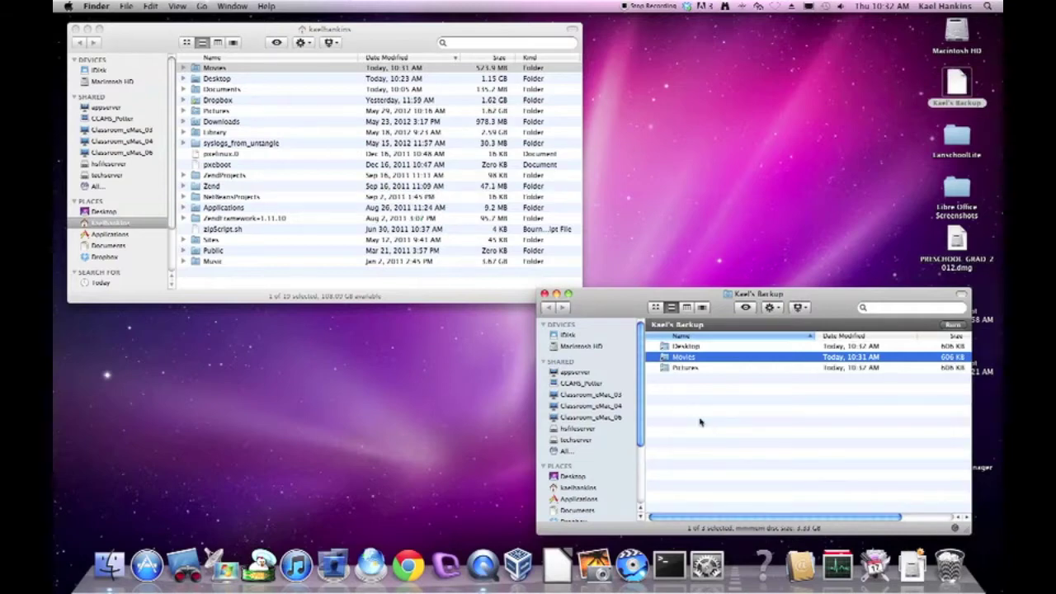
left_click(217, 94)
- Expand the home Documents folder to list its contents
left_click(232, 90)
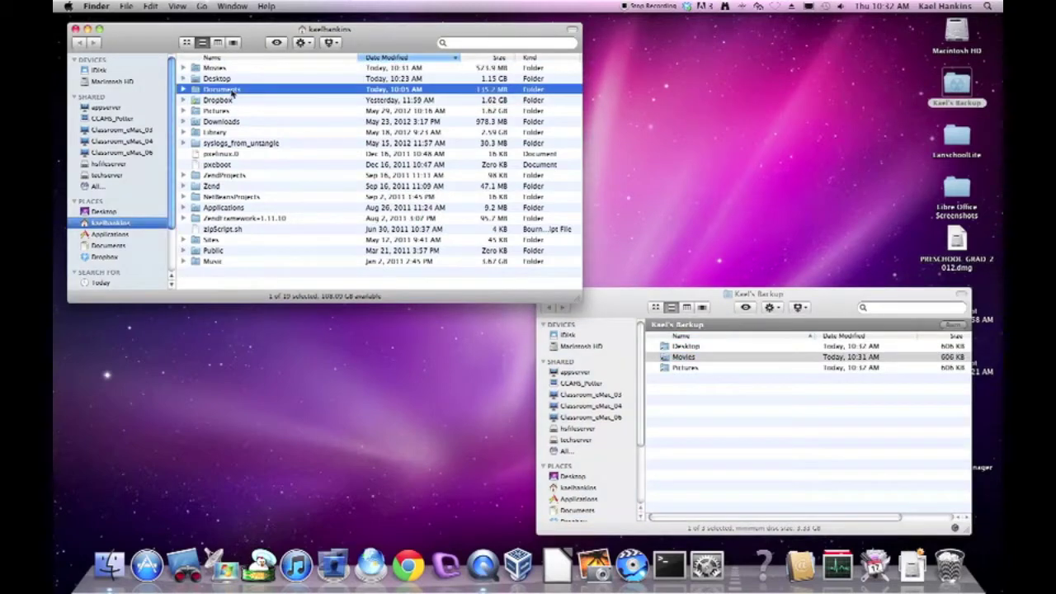
left_click(184, 89)
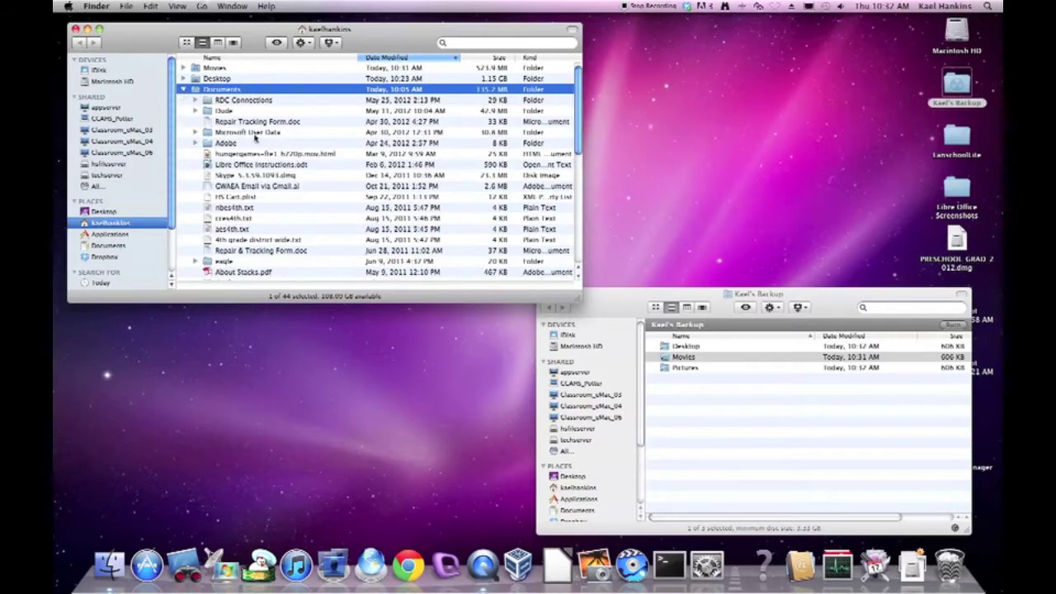
left_click(285, 135)
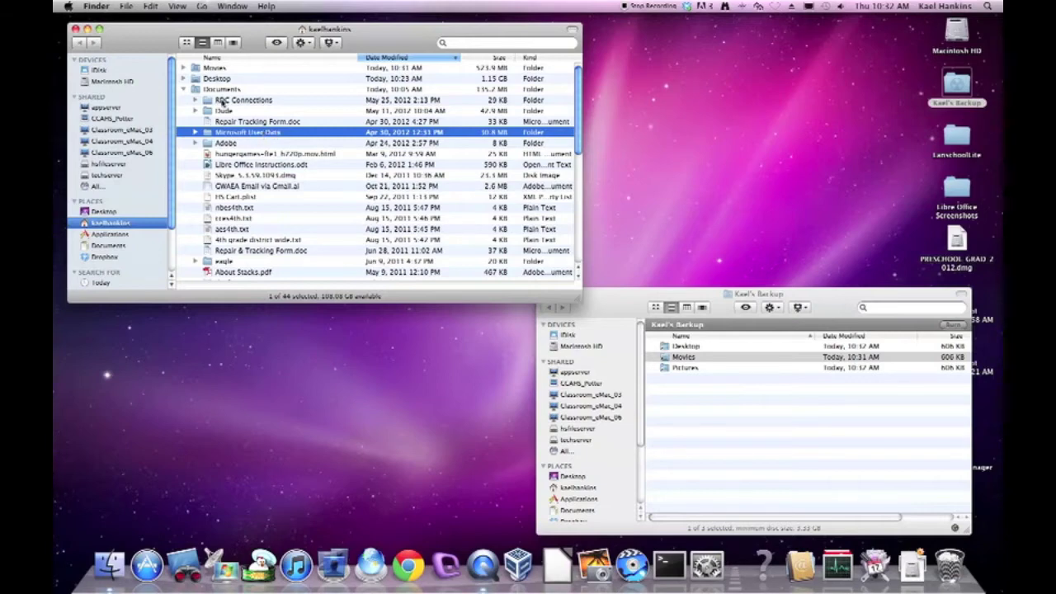
- Create a new folder named Documents inside Kael's Backup
right_click(699, 404)
left_click(726, 410)
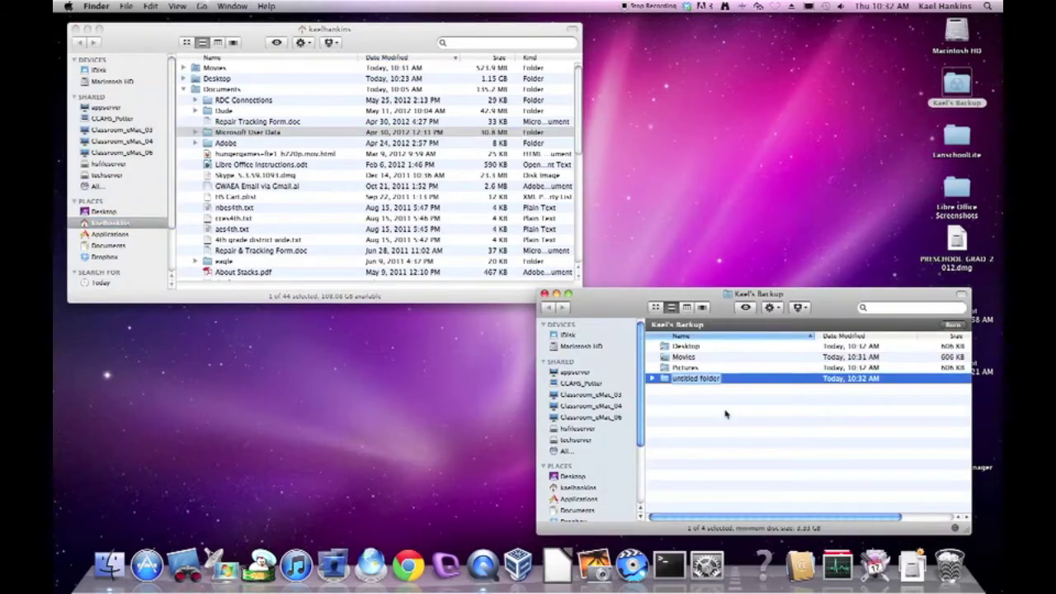
type("Documents")
key("Return")
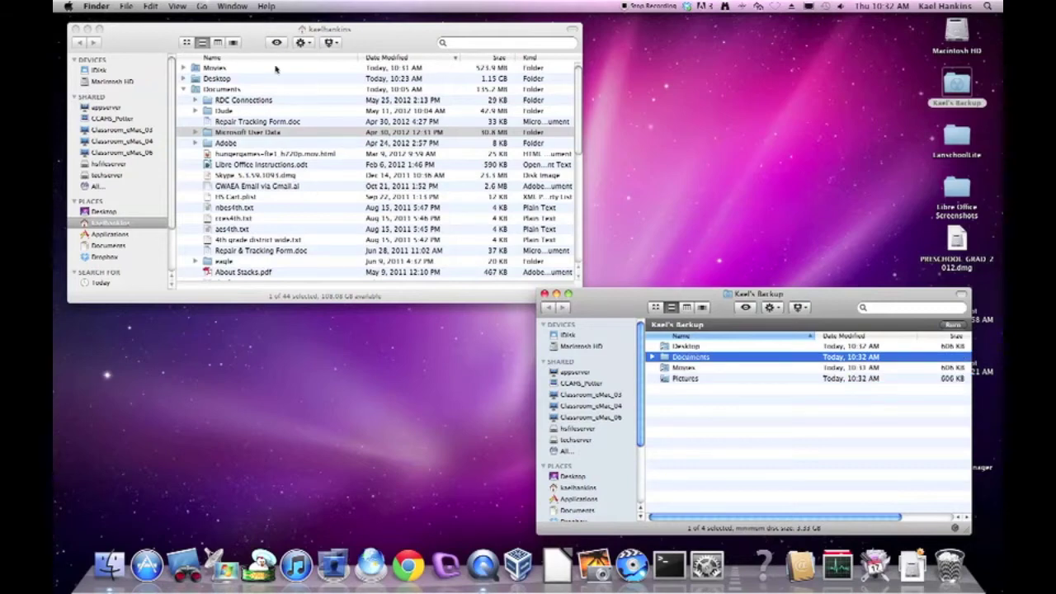
- Force quit Word after Repair Tracking Form.doc opened it by accident
double_click(252, 122)
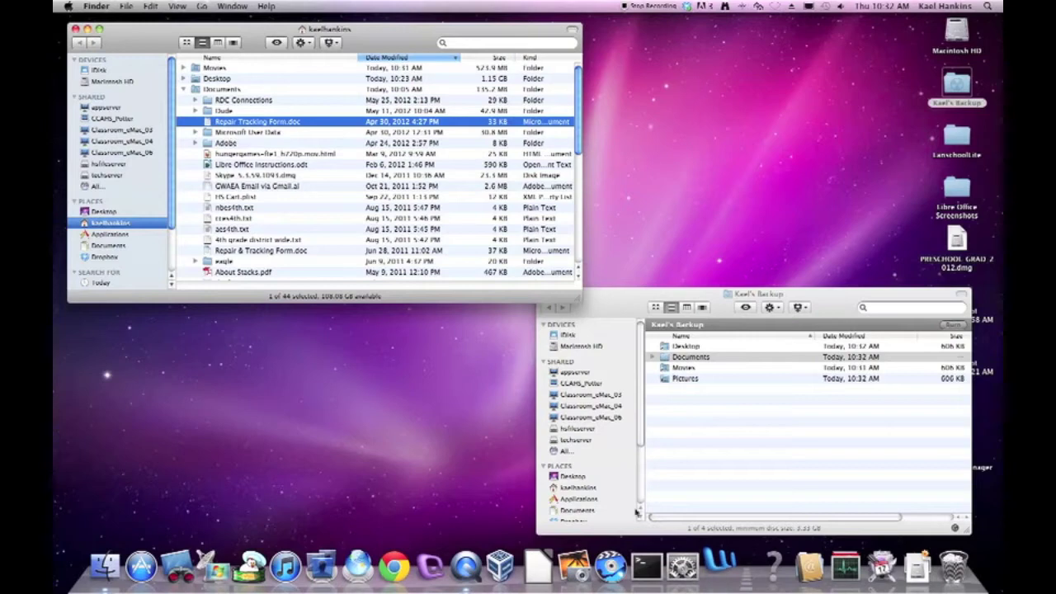
right_click(720, 565)
left_click(732, 519)
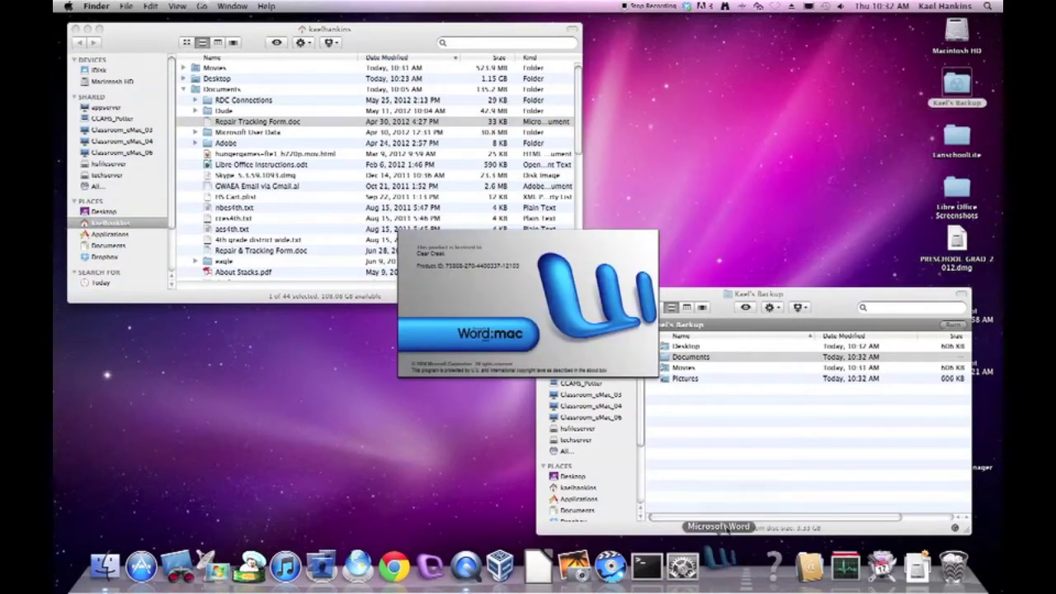
- Multi-select Documents files from Libre Office Instructions.odt through Repair & Tracking Form.doc
left_click(231, 165, "super")
left_click(233, 175, "super")
left_click(235, 186, "super")
left_click(235, 197, "super")
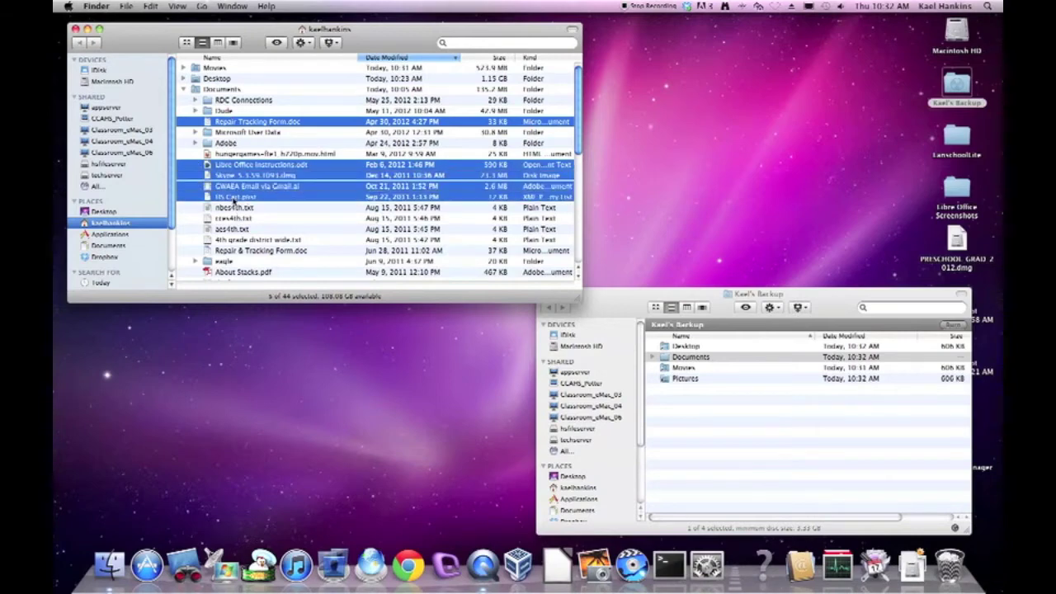
left_click(236, 207, "super")
left_click(236, 218, "super")
left_click(237, 229, "super")
left_click(239, 250, "super")
left_click(238, 239, "super")
scroll(264, 227, "down", 2)
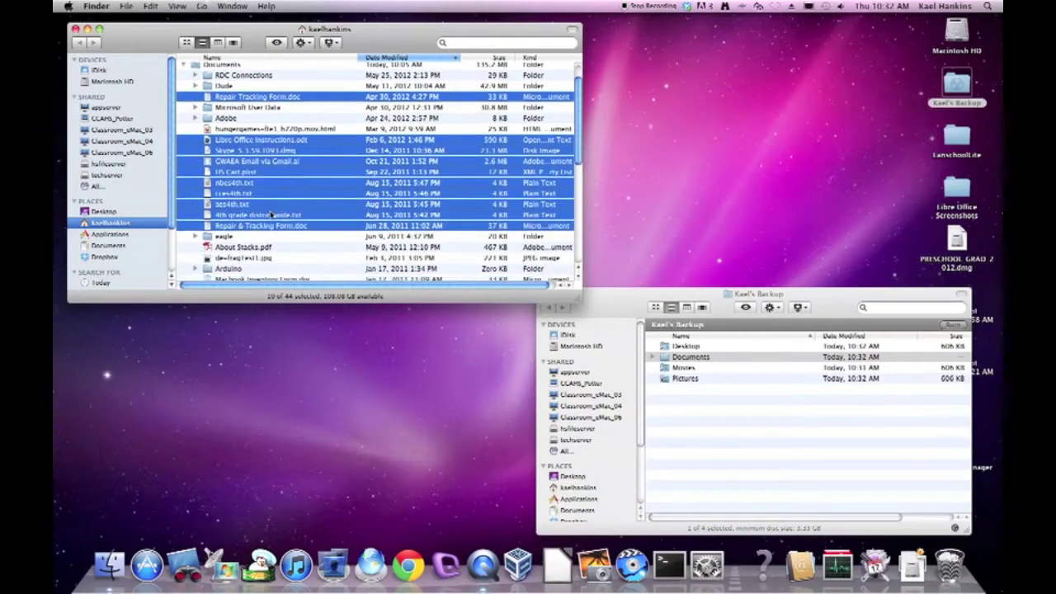
scroll(271, 214, "down", 2)
- Add de-fraqtest1.jpg, Macbook Inventory Form.doc and students.txt, then drag all into Kael's Backup's Documents folder
left_click(242, 217, "super")
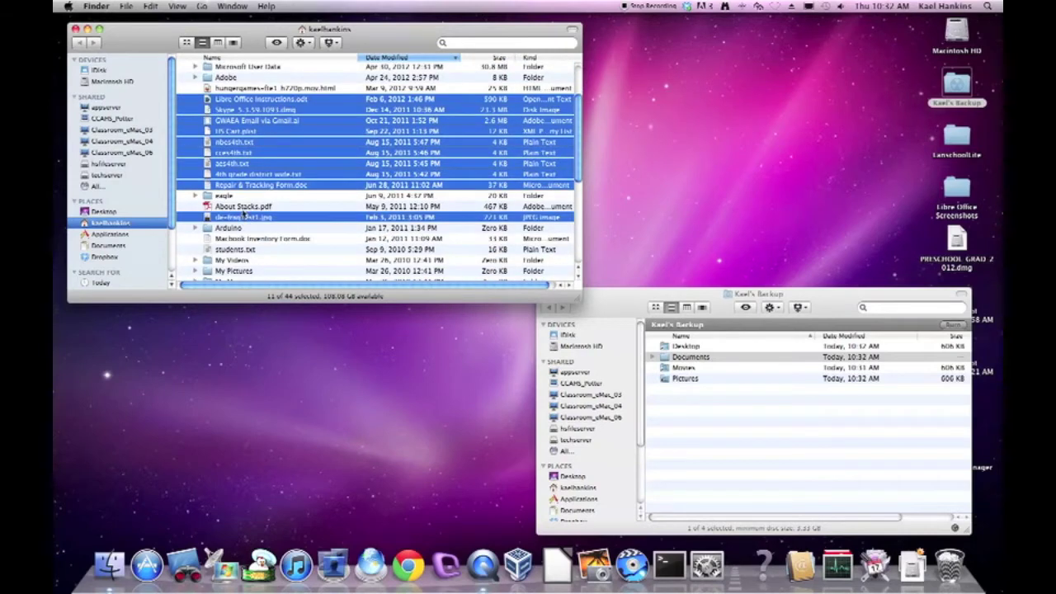
left_click(235, 238, "super")
left_click(259, 249, "super")
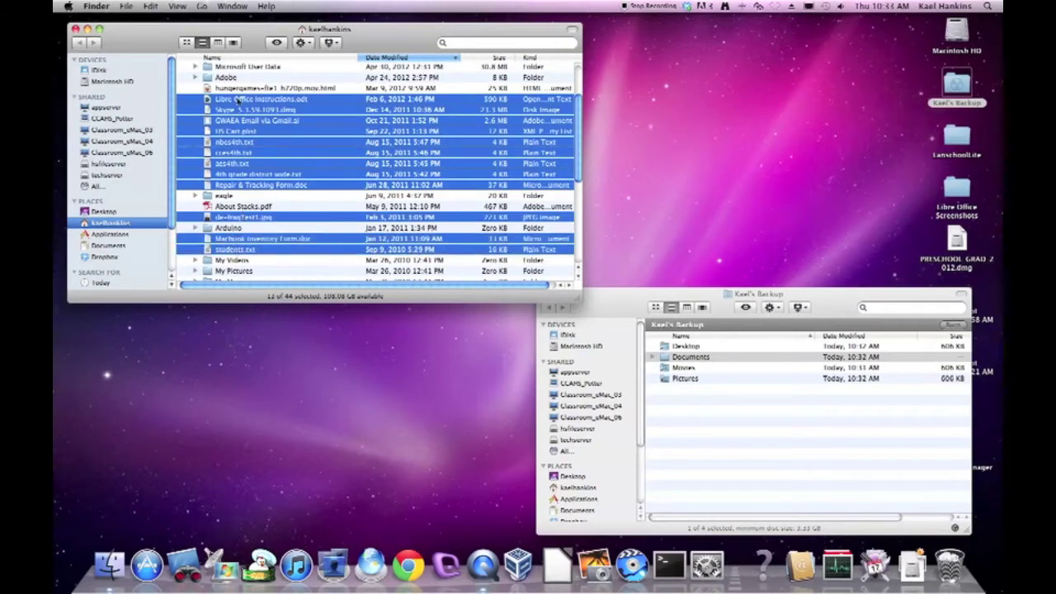
scroll(237, 99, "up", 3)
left_click_drag(220, 137, 694, 359)
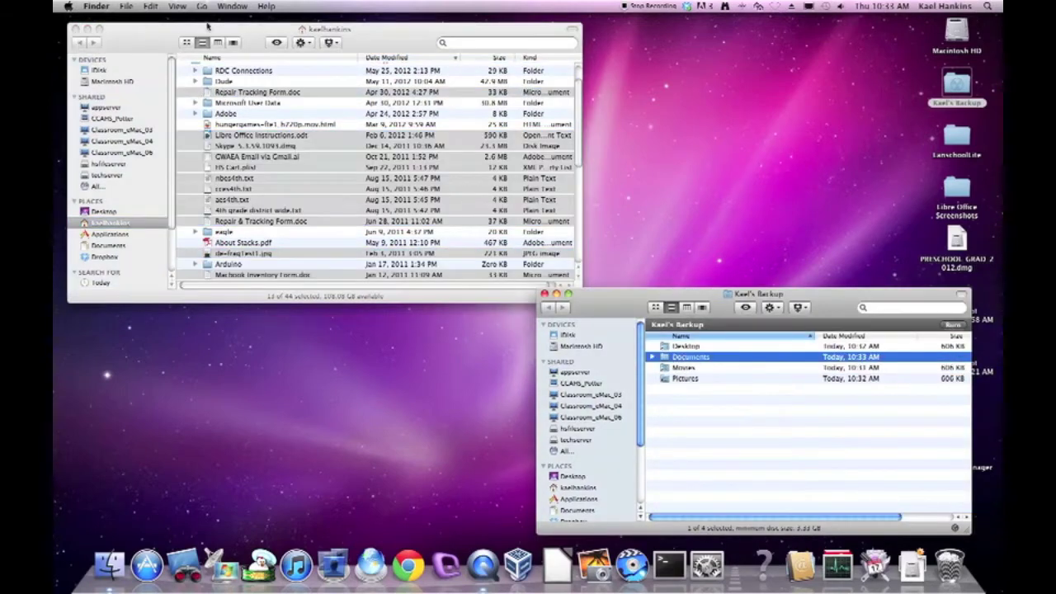
scroll(223, 82, "up", 3)
left_click(185, 90)
left_click(185, 89)
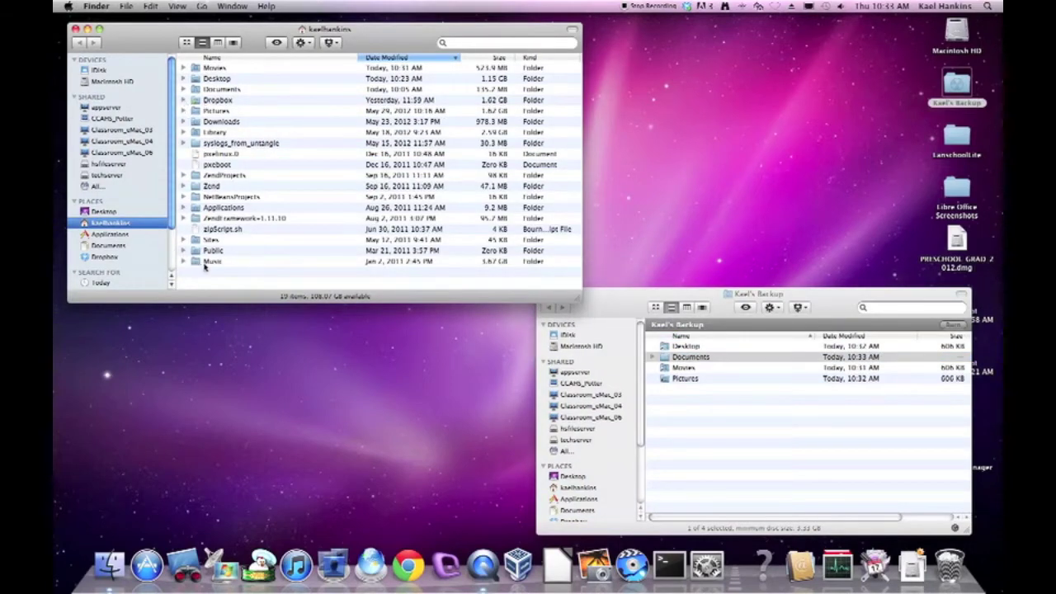
left_click(213, 262)
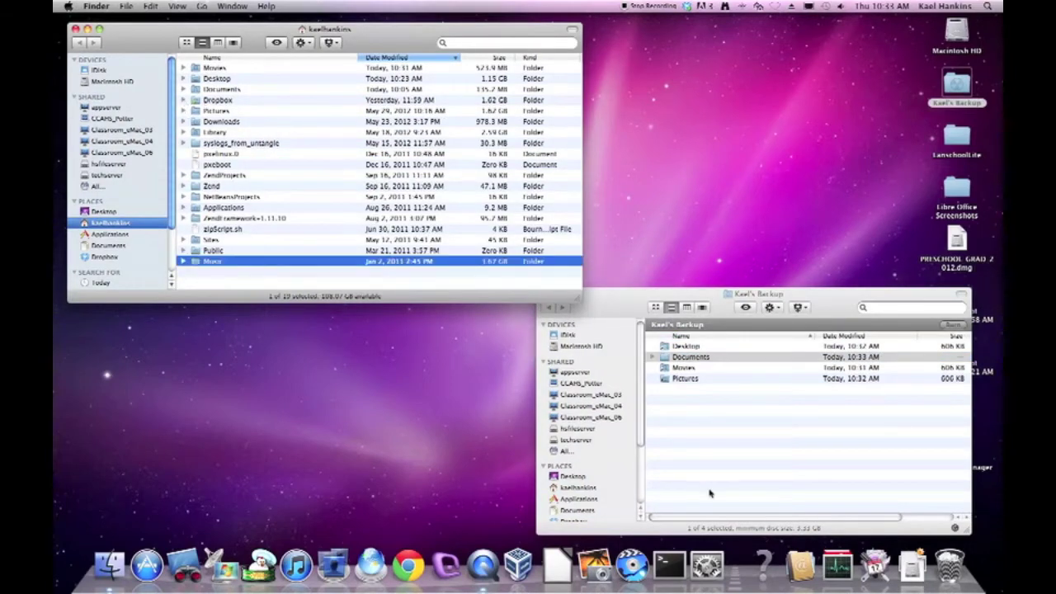
left_click(764, 505)
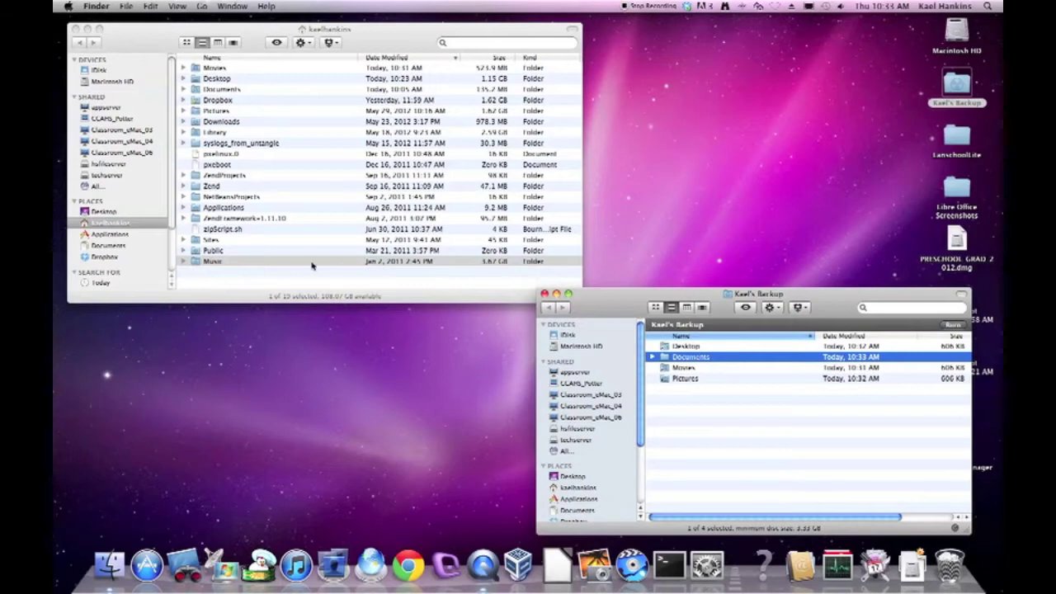
left_click(199, 264)
left_click_drag(228, 269, 719, 464)
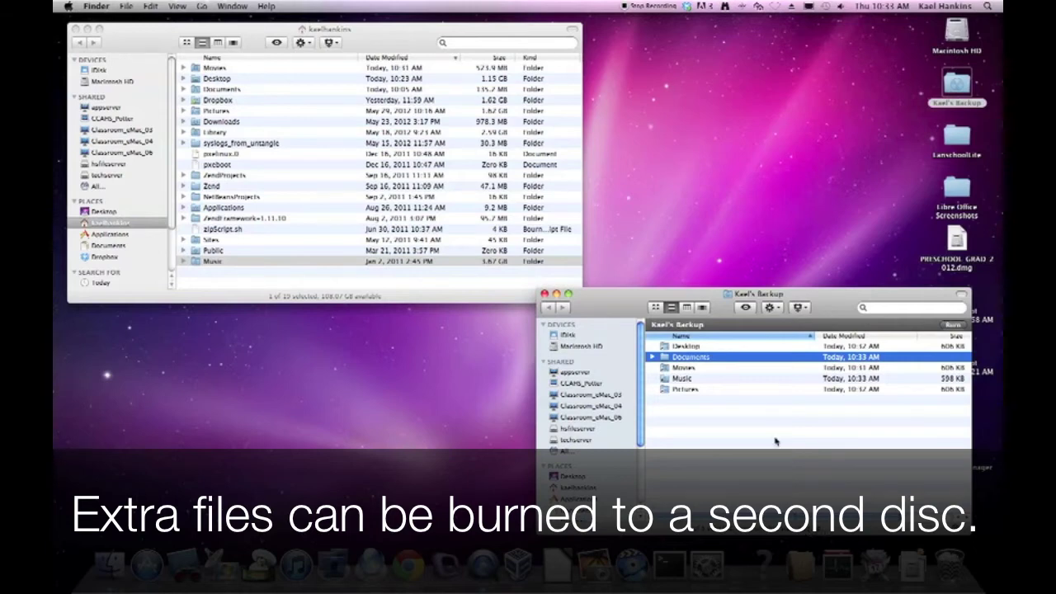
left_click(680, 379)
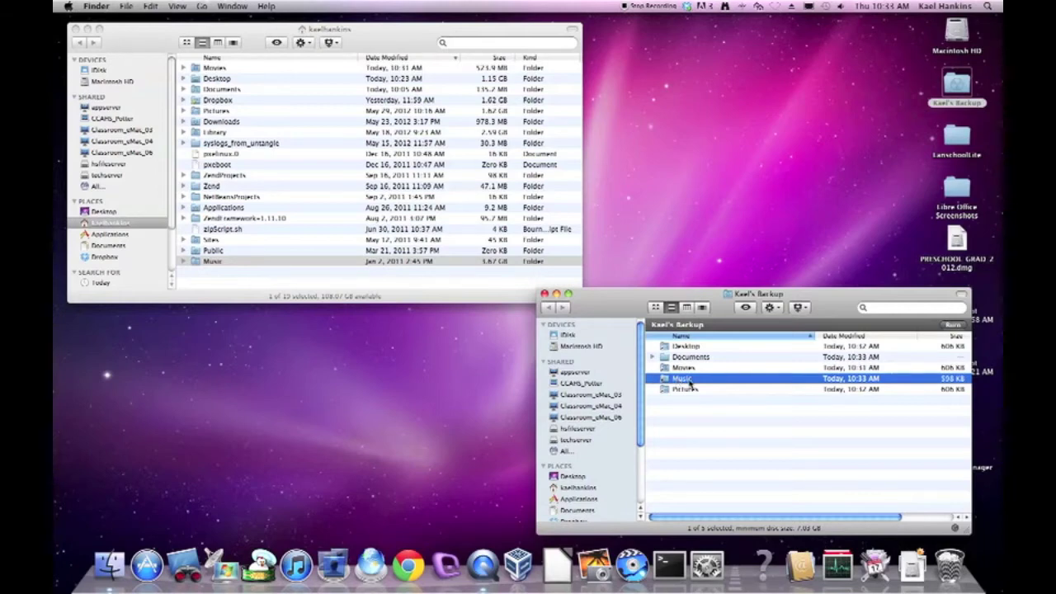
key("super+BackSpace")
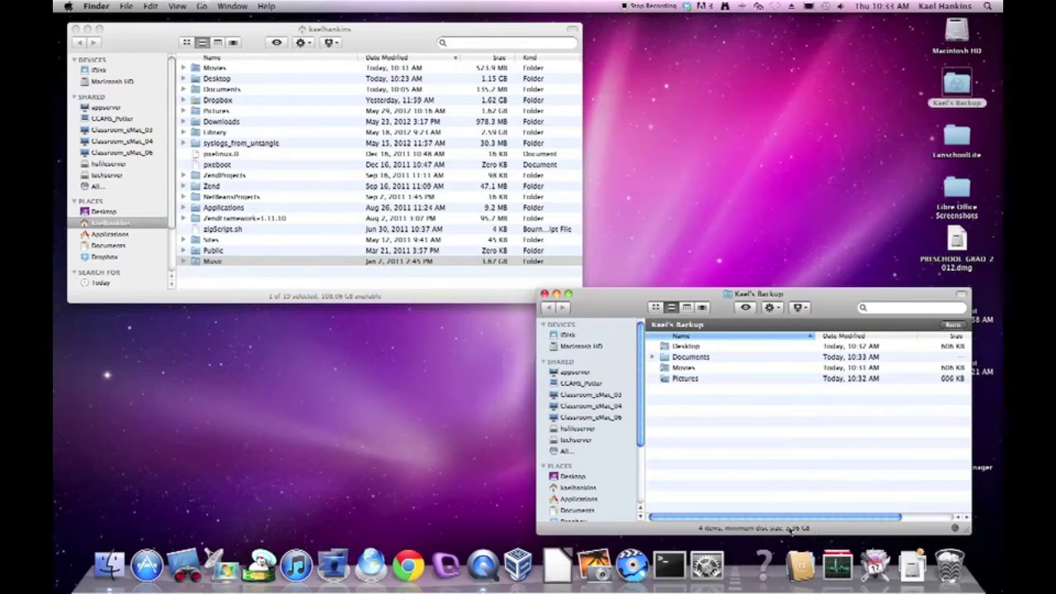
- Create a new burn folder on the desktop named Backup 2
left_click(641, 149)
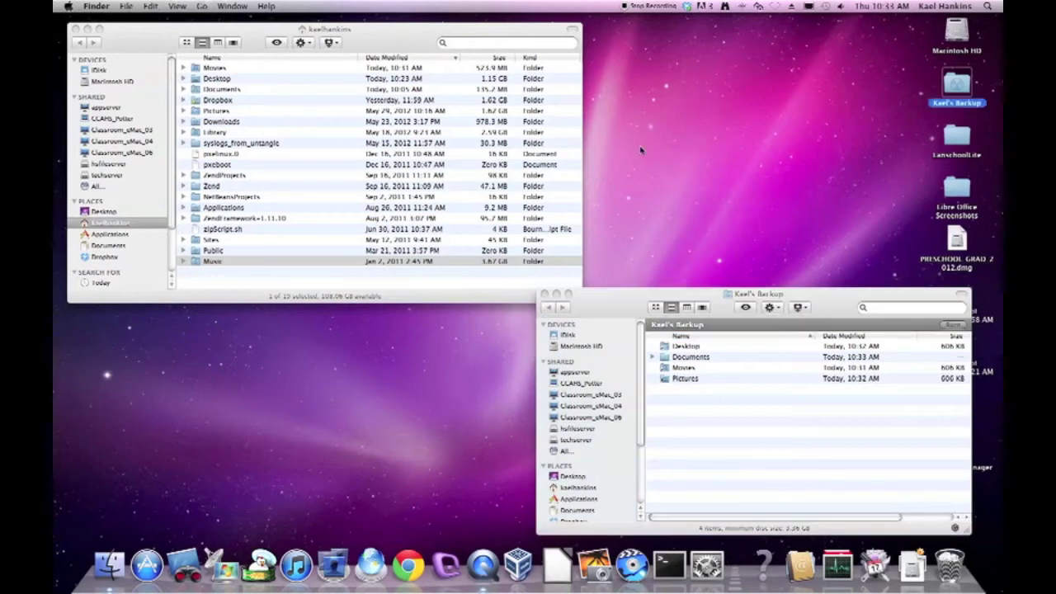
left_click(126, 5)
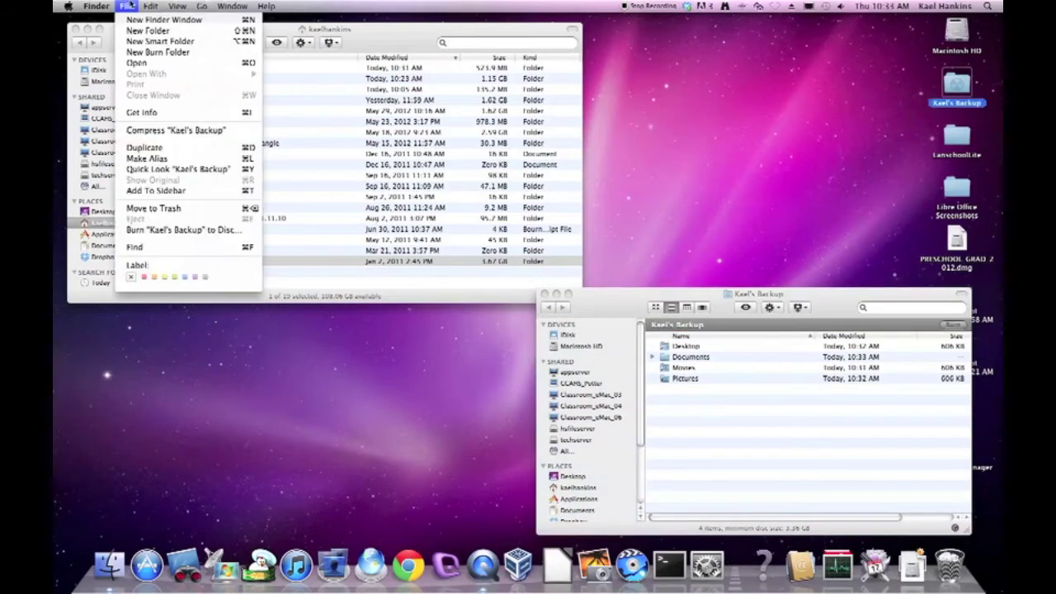
left_click(139, 52)
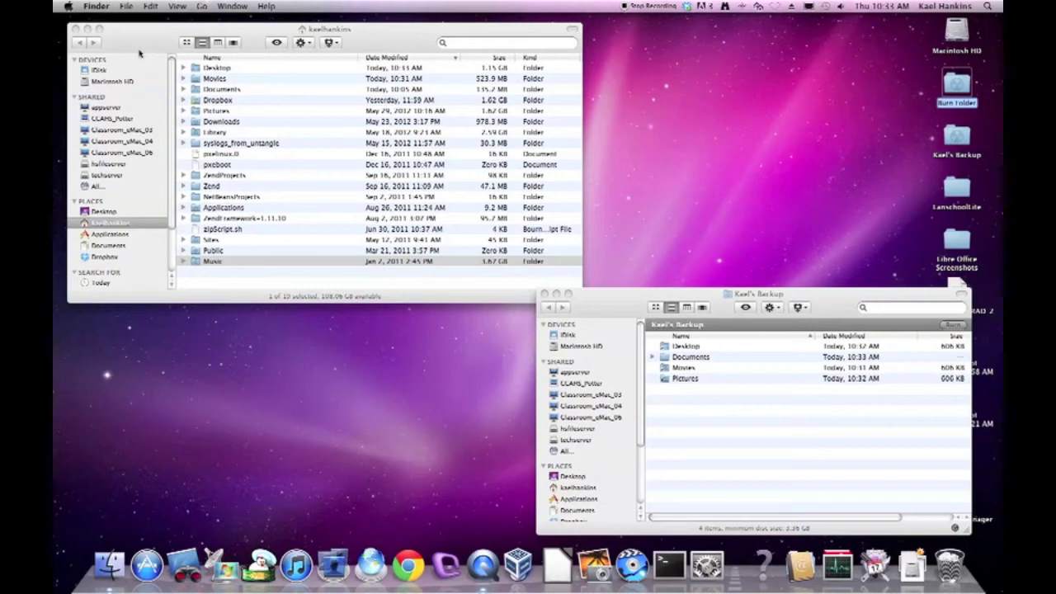
type("Backup 2")
key("Return")
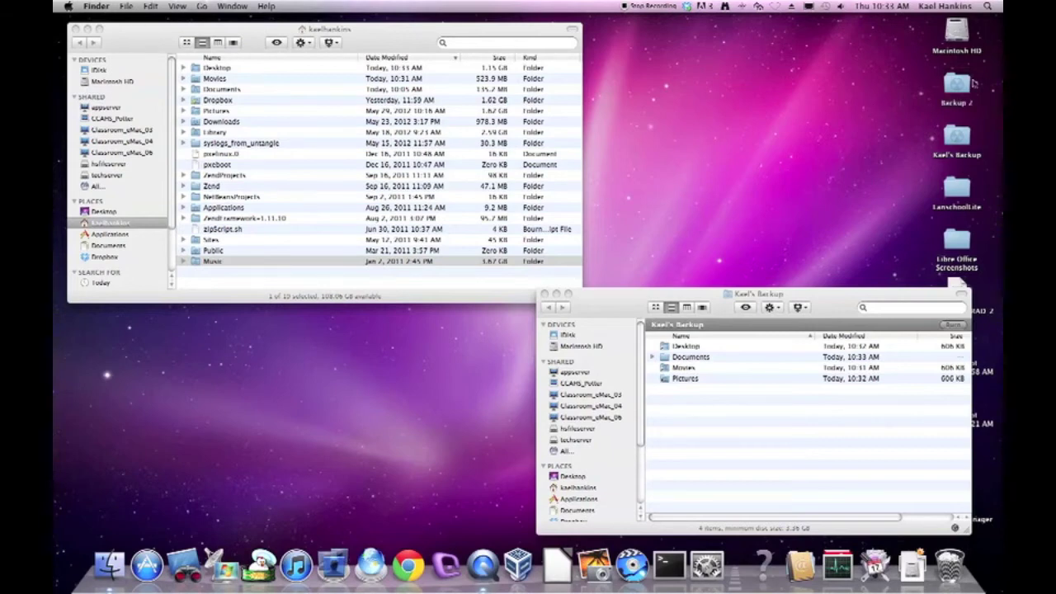
- Copy the Music folder into Backup 2 and compare its size with Kael's Backup
double_click(963, 85)
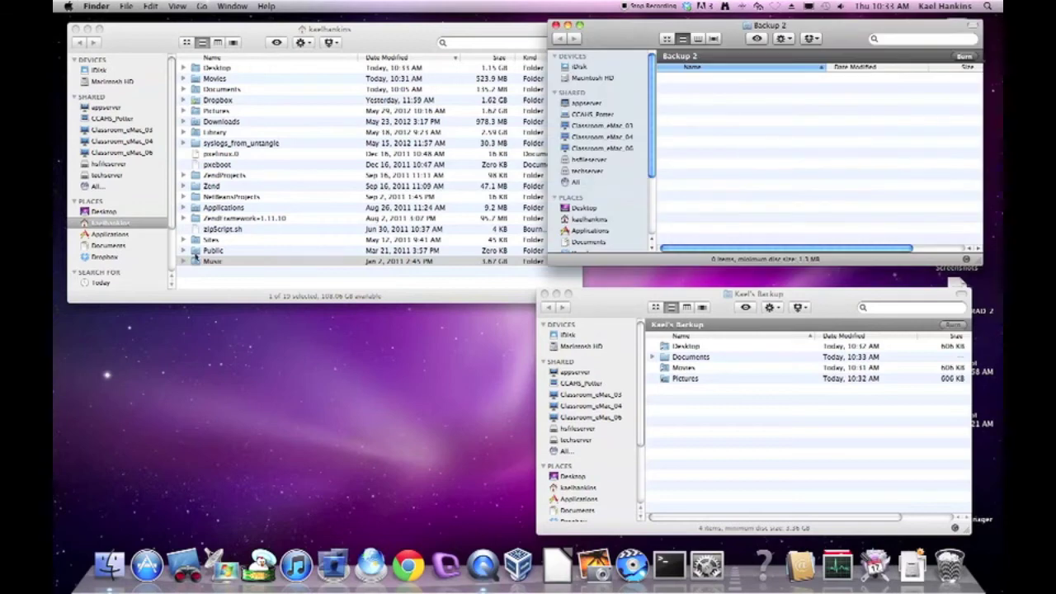
left_click_drag(195, 259, 795, 151)
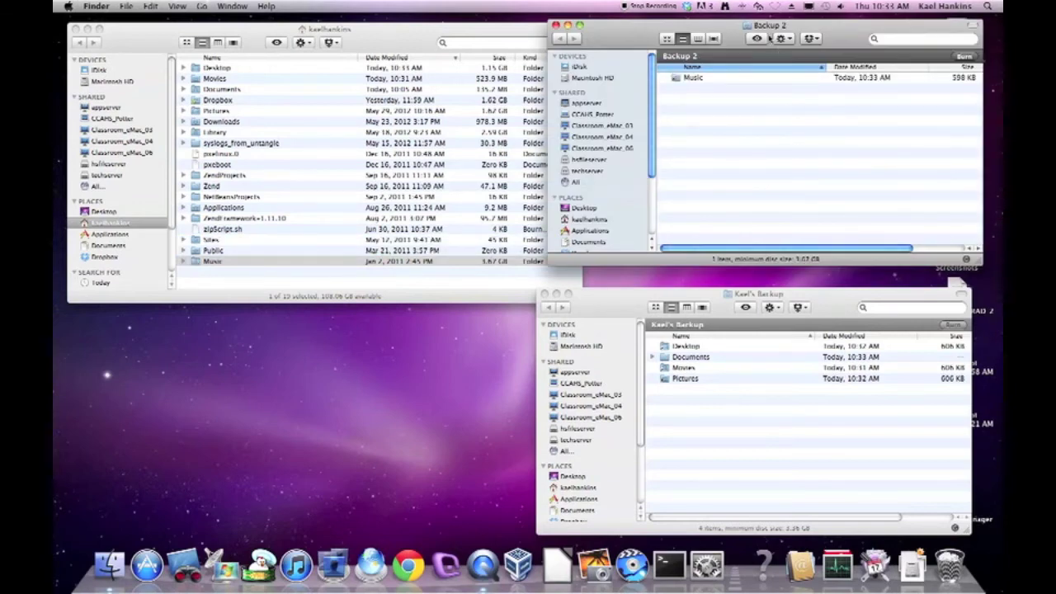
mouse_move(769, 37)
left_mouse_down()
mouse_move(717, 42)
mouse_move(757, 35)
left_mouse_up()
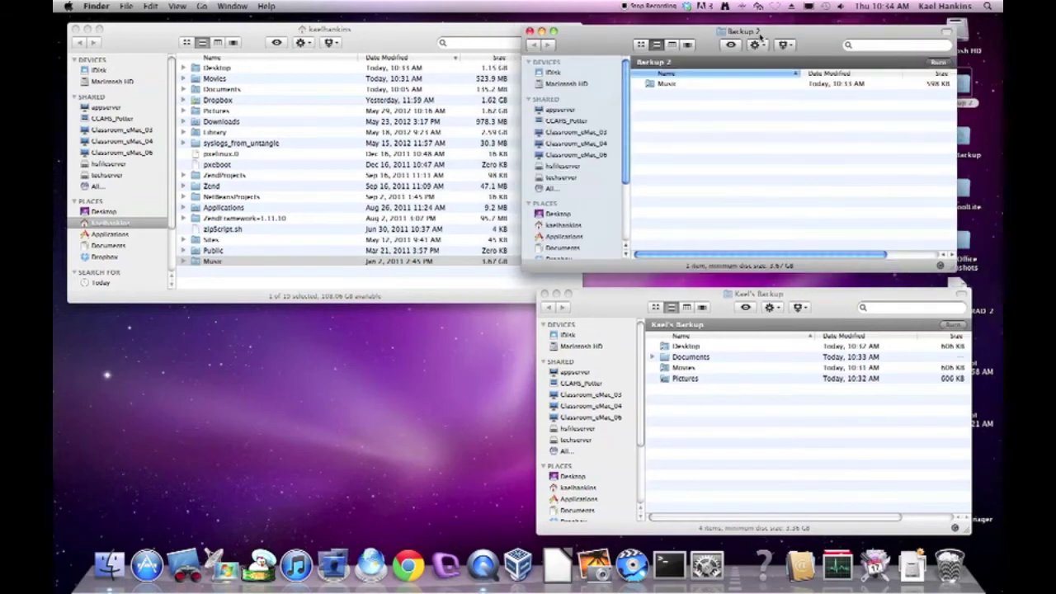
left_click(782, 531)
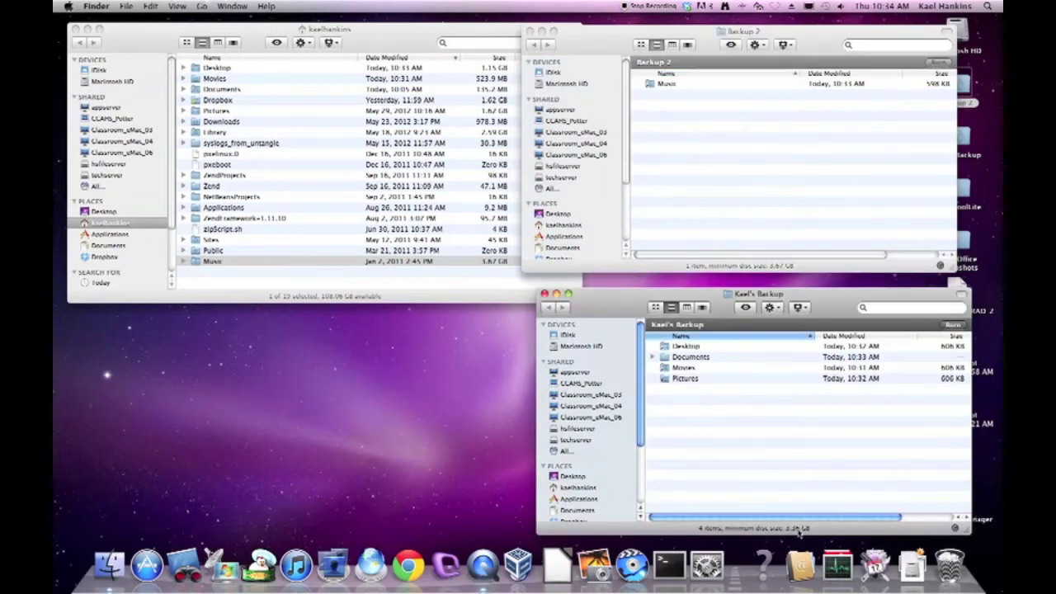
left_click(784, 210)
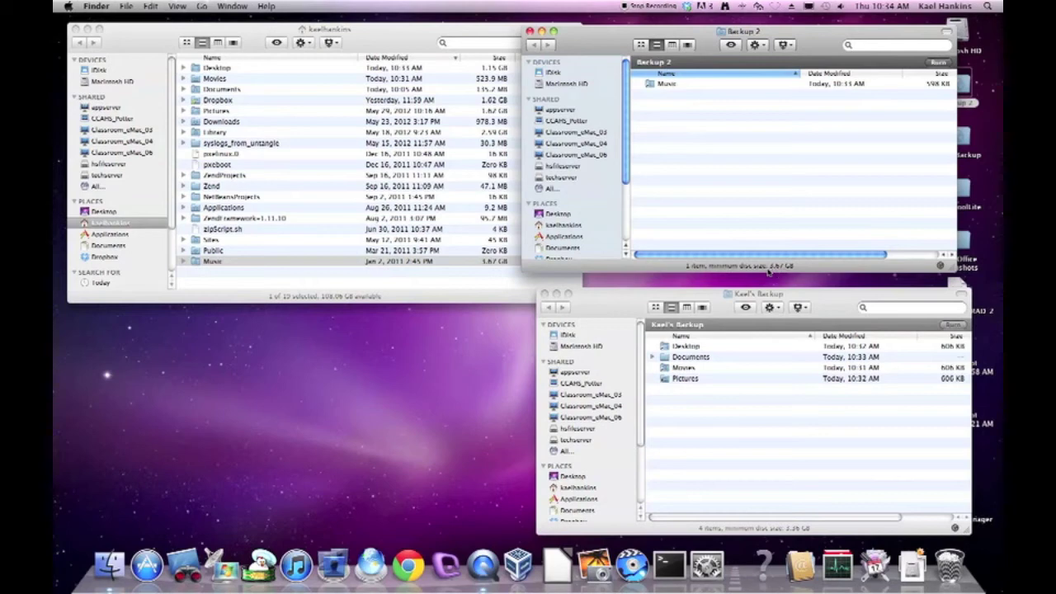